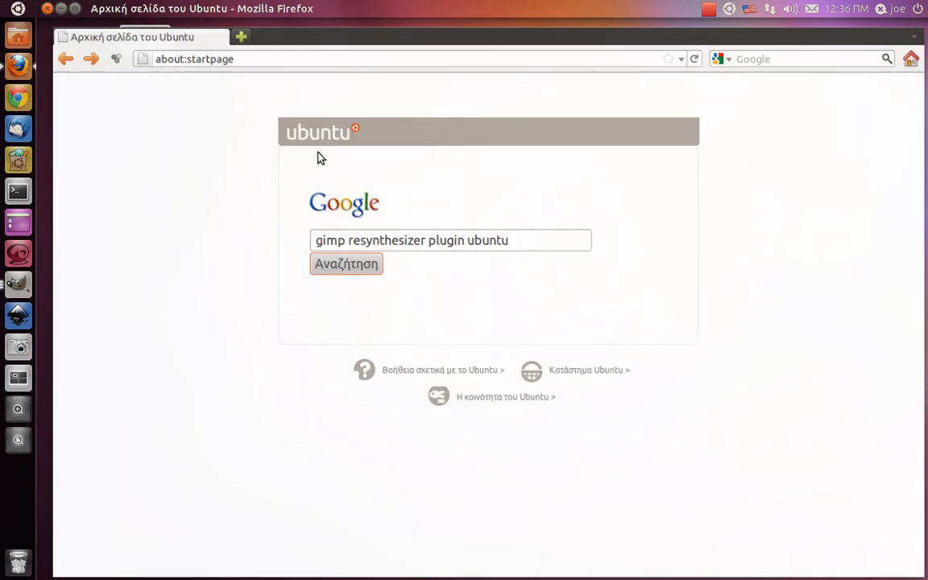
Search the web for "gimp resynthesizer plugin ubuntu" and open the linuxhelp.blogspot.com article about the Resynthesizer GIMP plugin.
{"action": "left_click_drag", "start_coordinate": [500, 236], "coordinate": [281, 235]}
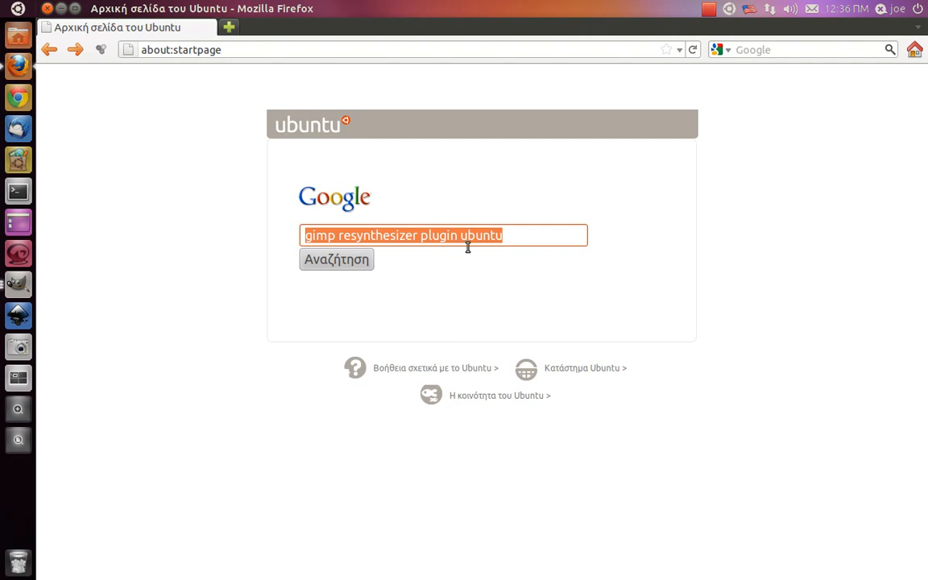
{"action": "left_click", "coordinate": [464, 285]}
{"action": "left_click", "coordinate": [353, 264]}
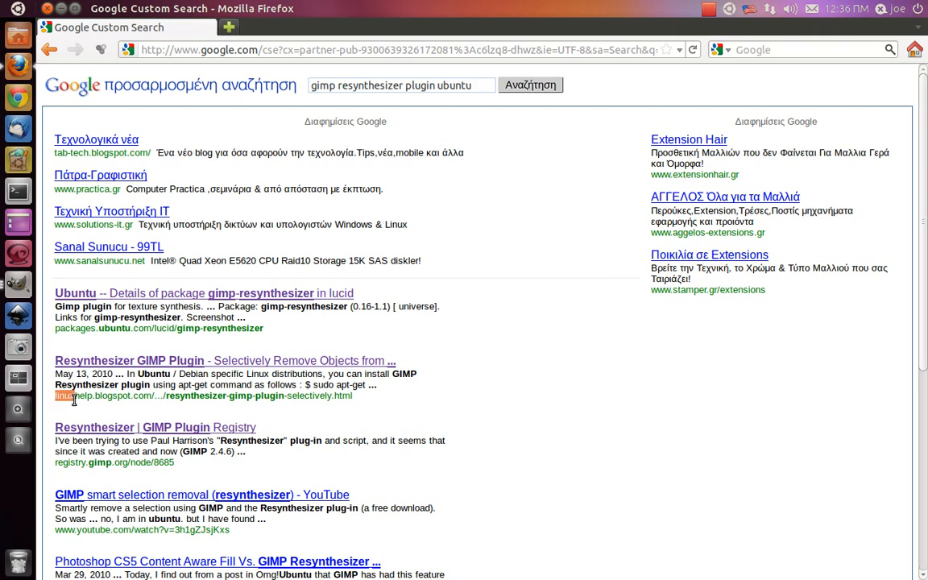
{"action": "triple_click", "coordinate": [123, 399]}
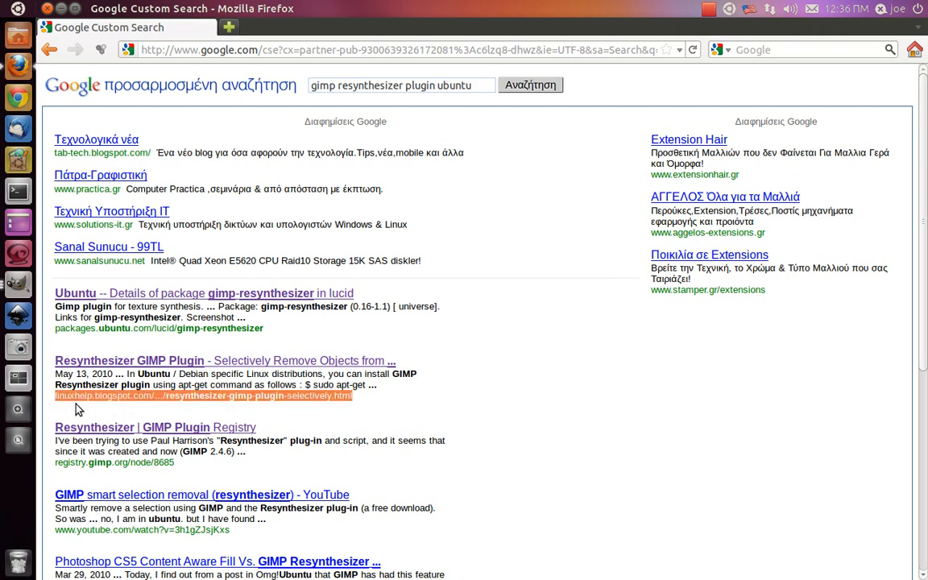
{"action": "left_click", "coordinate": [153, 367]}
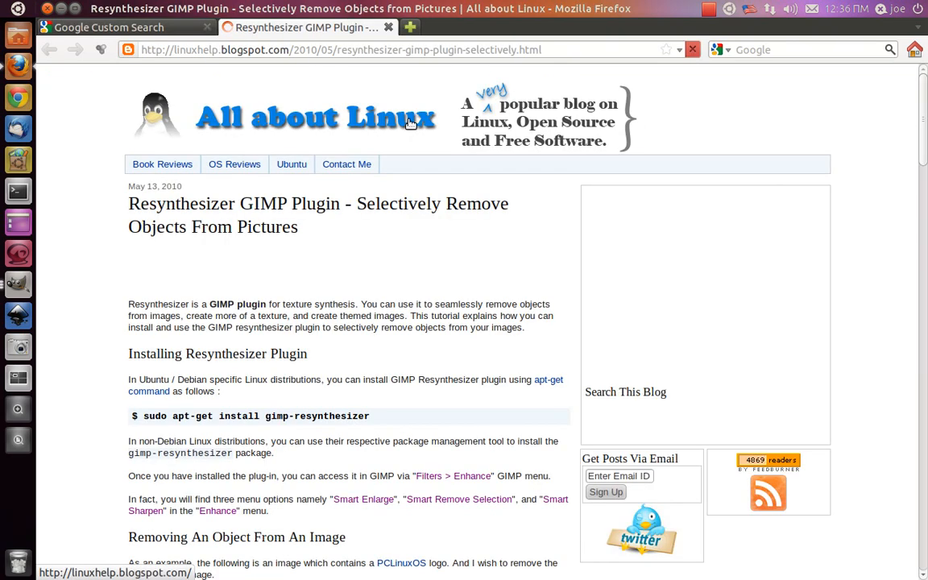
Copy the install command "sudo apt-get install gimp-resynthesizer" from the article's section on installing the plugin.
{"action": "scroll", "coordinate": [411, 123], "scroll_direction": "down", "scroll_amount": 2}
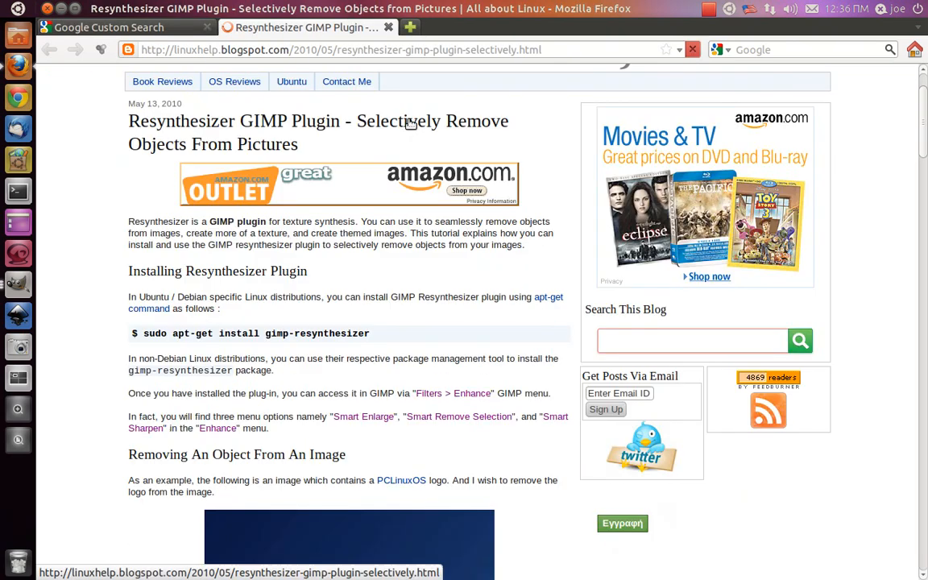
{"action": "scroll", "coordinate": [411, 124], "scroll_direction": "up", "scroll_amount": 1}
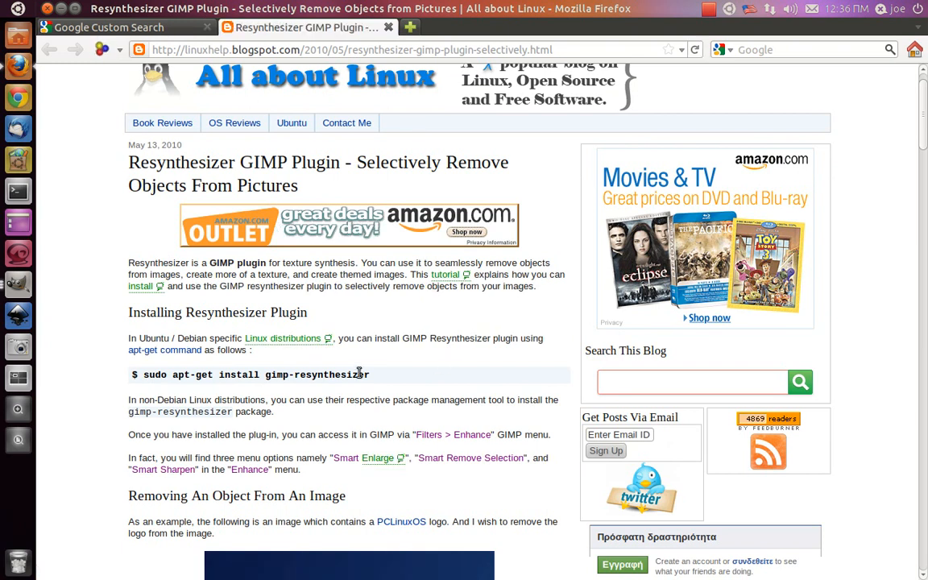
{"action": "left_click_drag", "start_coordinate": [370, 378], "coordinate": [145, 374]}
{"action": "right_click", "coordinate": [150, 379]}
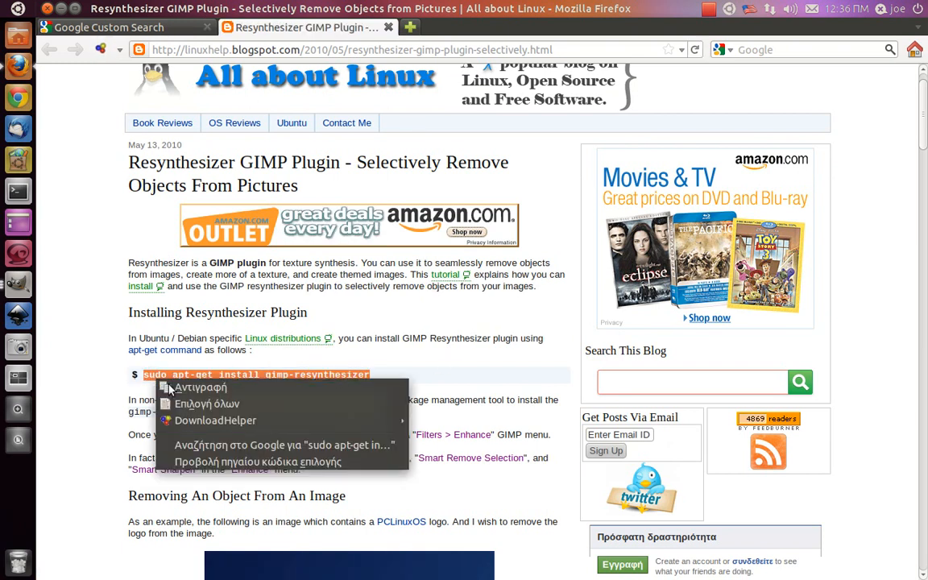
{"action": "left_click", "coordinate": [174, 389]}
{"action": "left_click", "coordinate": [18, 191]}
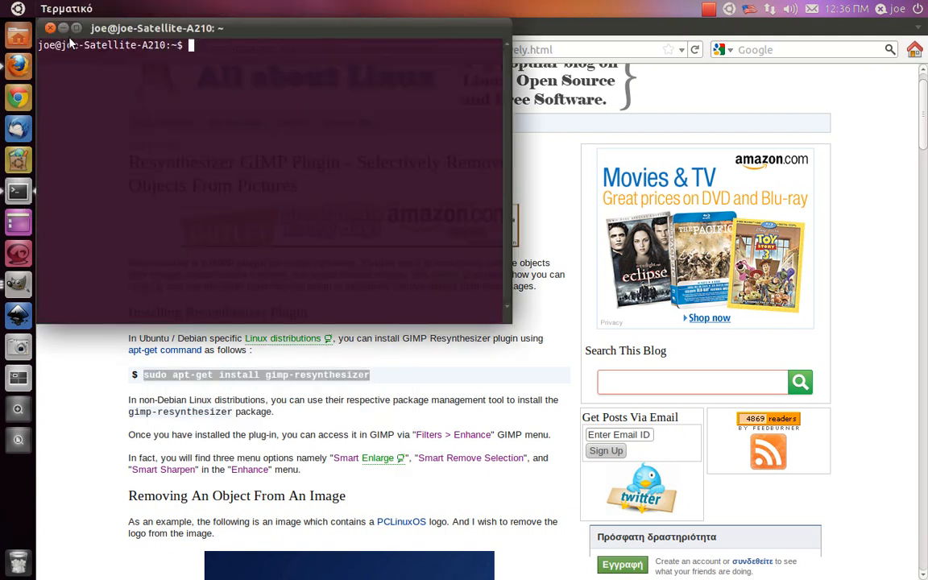
{"action": "left_click", "coordinate": [50, 28]}
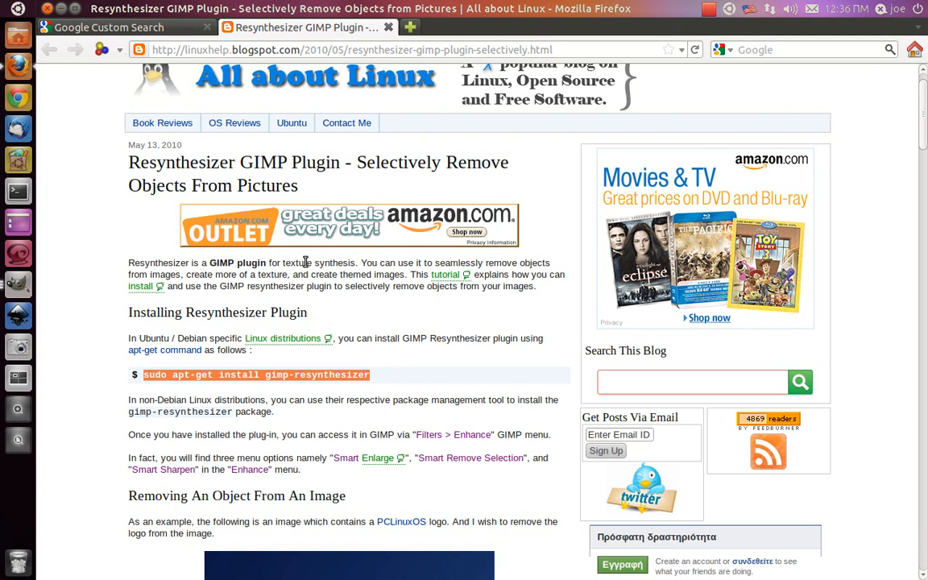
{"action": "left_click", "coordinate": [108, 244]}
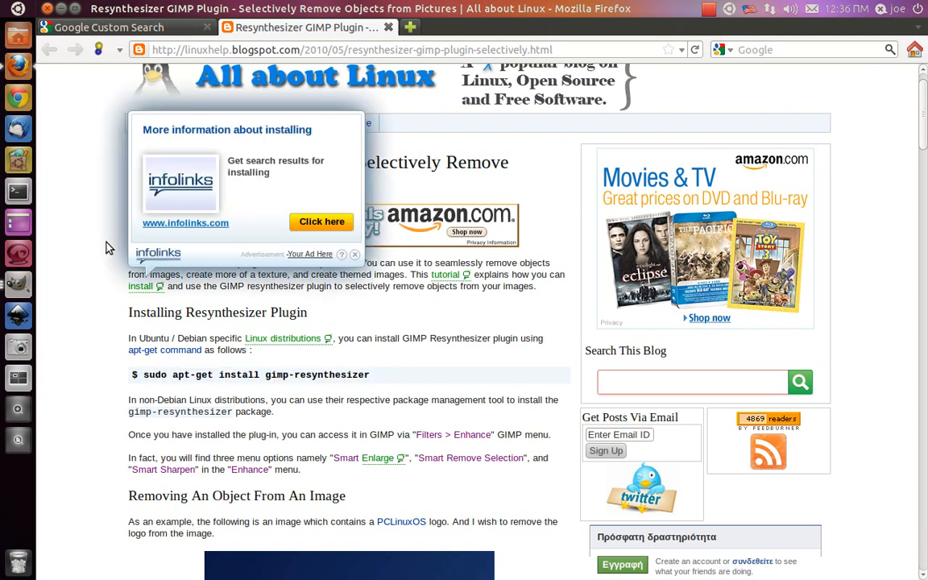
Examine the article's two-step instructions and example images for removing an object from a picture.
{"action": "scroll", "coordinate": [461, 311], "scroll_direction": "down", "scroll_amount": 4}
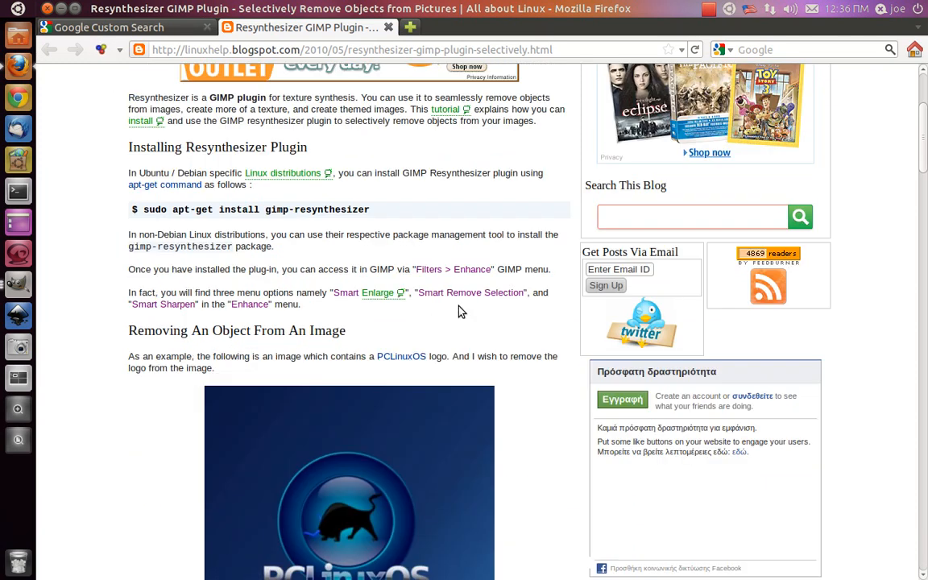
{"action": "scroll", "coordinate": [439, 312], "scroll_direction": "down", "scroll_amount": 4}
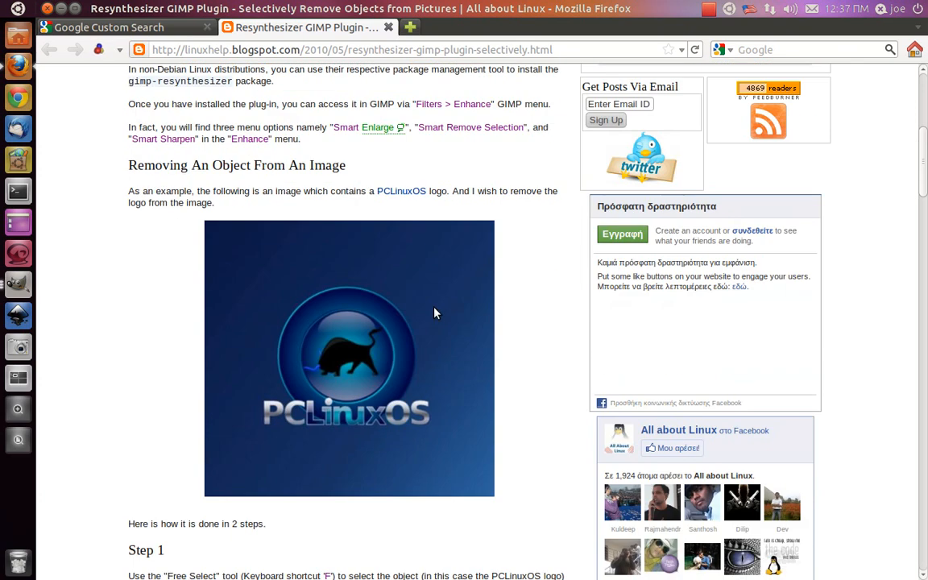
{"action": "scroll", "coordinate": [434, 312], "scroll_direction": "down", "scroll_amount": 3}
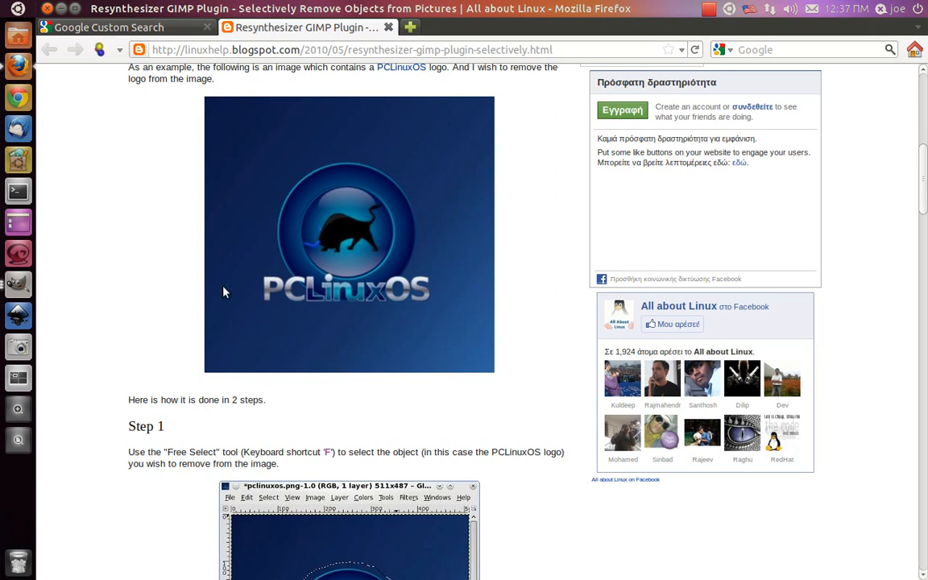
{"action": "scroll", "coordinate": [325, 289], "scroll_direction": "down", "scroll_amount": 4}
{"action": "scroll", "coordinate": [330, 285], "scroll_direction": "down", "scroll_amount": 3}
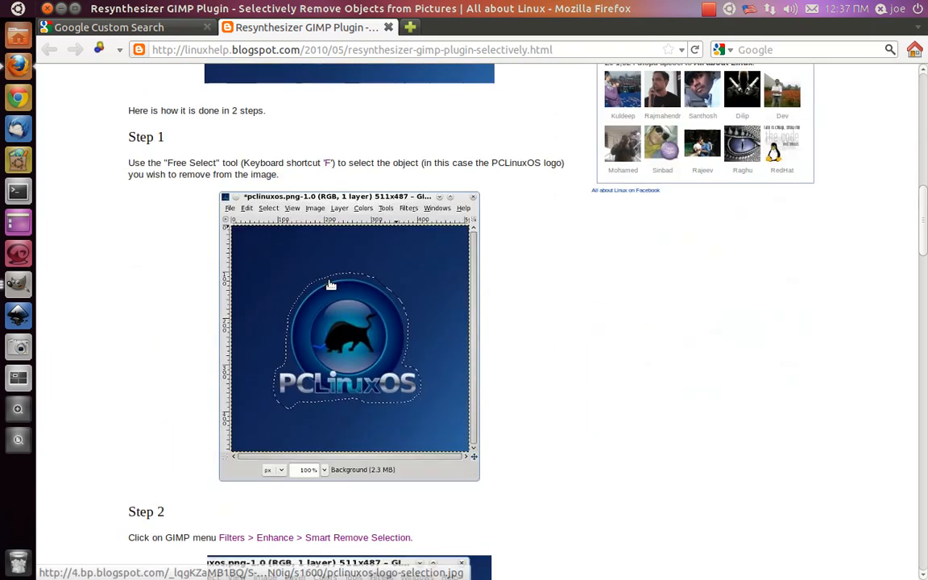
{"action": "scroll", "coordinate": [352, 319], "scroll_direction": "down", "scroll_amount": 8}
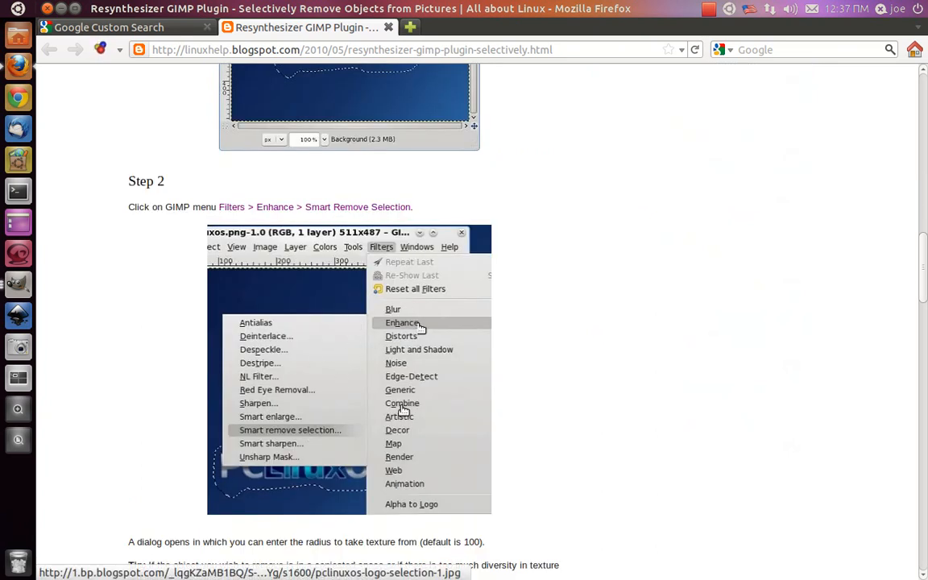
{"action": "scroll", "coordinate": [401, 412], "scroll_direction": "down", "scroll_amount": 9}
{"action": "scroll", "coordinate": [313, 414], "scroll_direction": "down", "scroll_amount": 3}
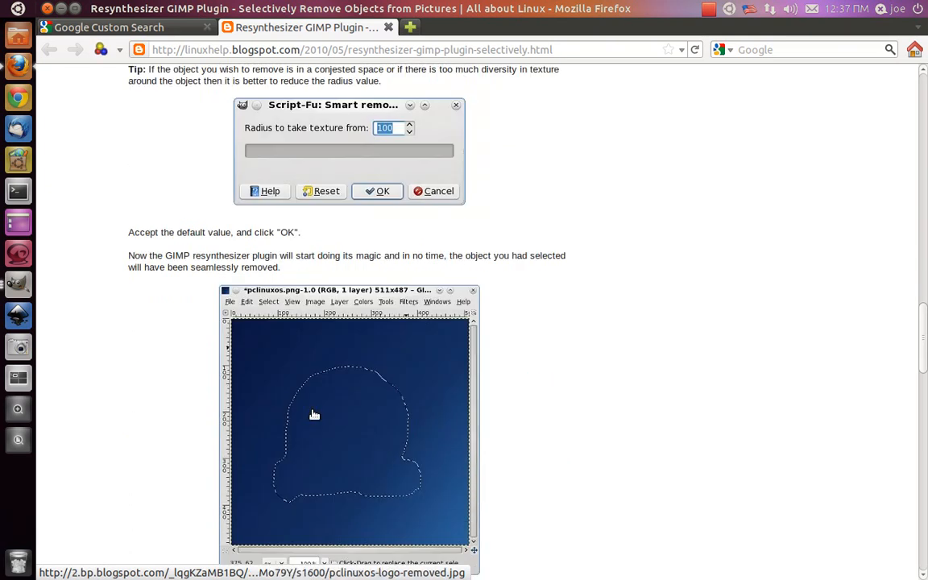
Switch to GIMP and draw a closed Free Select outline around the couple in the matsu-pitsu1234.jpg photo.
{"action": "left_click", "coordinate": [61, 8]}
{"action": "left_click", "coordinate": [18, 284]}
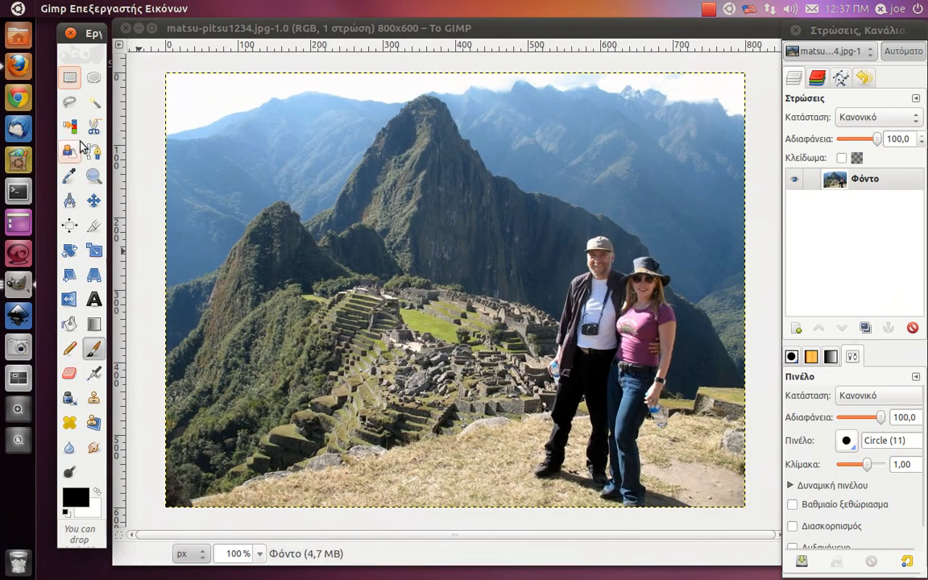
{"action": "left_click", "coordinate": [70, 101]}
{"action": "mouse_move", "coordinate": [588, 489]}
{"action": "left_mouse_down"}
{"action": "mouse_move", "coordinate": [520, 476]}
{"action": "mouse_move", "coordinate": [551, 385]}
{"action": "mouse_move", "coordinate": [543, 370]}
{"action": "mouse_move", "coordinate": [553, 310]}
{"action": "left_mouse_up"}
{"action": "left_click", "coordinate": [560, 282]}
{"action": "left_click", "coordinate": [579, 265]}
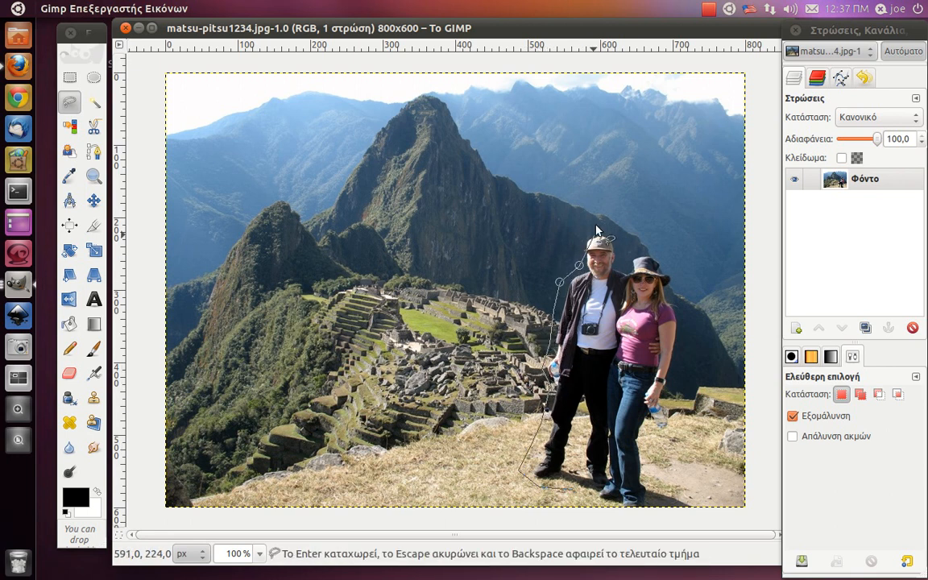
{"action": "left_click", "coordinate": [577, 232]}
{"action": "left_click", "coordinate": [604, 221]}
{"action": "left_click", "coordinate": [622, 232]}
{"action": "left_click", "coordinate": [622, 265]}
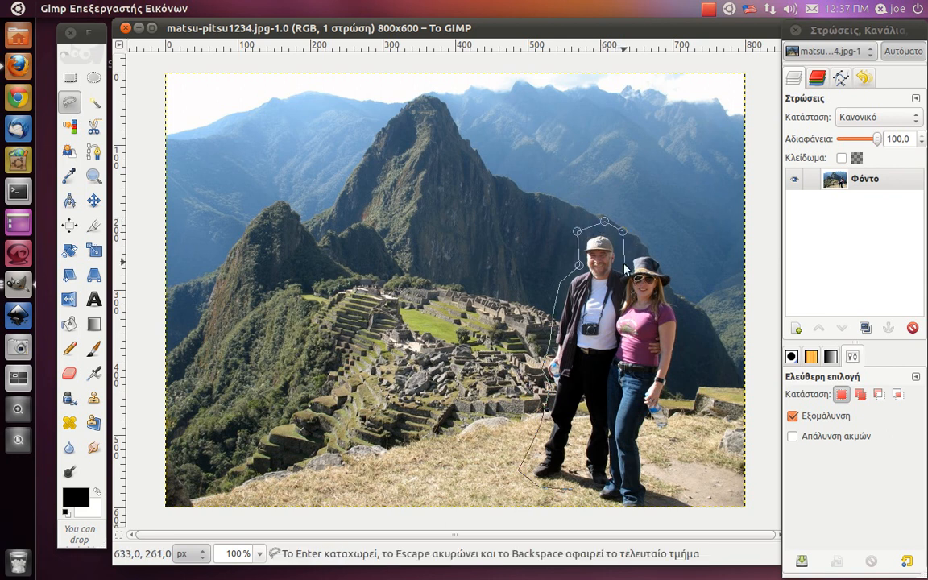
{"action": "left_click", "coordinate": [639, 240]}
{"action": "left_click_drag", "start_coordinate": [655, 254], "coordinate": [675, 263]}
{"action": "mouse_move", "coordinate": [687, 320]}
{"action": "left_mouse_down"}
{"action": "mouse_move", "coordinate": [686, 389]}
{"action": "mouse_move", "coordinate": [669, 403]}
{"action": "mouse_move", "coordinate": [677, 435]}
{"action": "mouse_move", "coordinate": [668, 449]}
{"action": "mouse_move", "coordinate": [649, 430]}
{"action": "mouse_move", "coordinate": [647, 447]}
{"action": "mouse_move", "coordinate": [651, 484]}
{"action": "mouse_move", "coordinate": [705, 505]}
{"action": "left_mouse_up"}
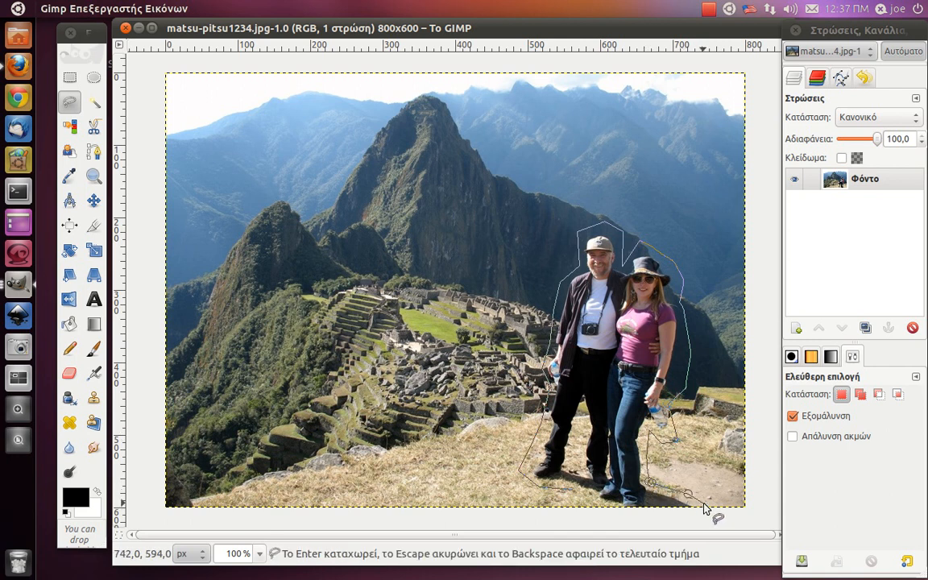
{"action": "left_click", "coordinate": [616, 506]}
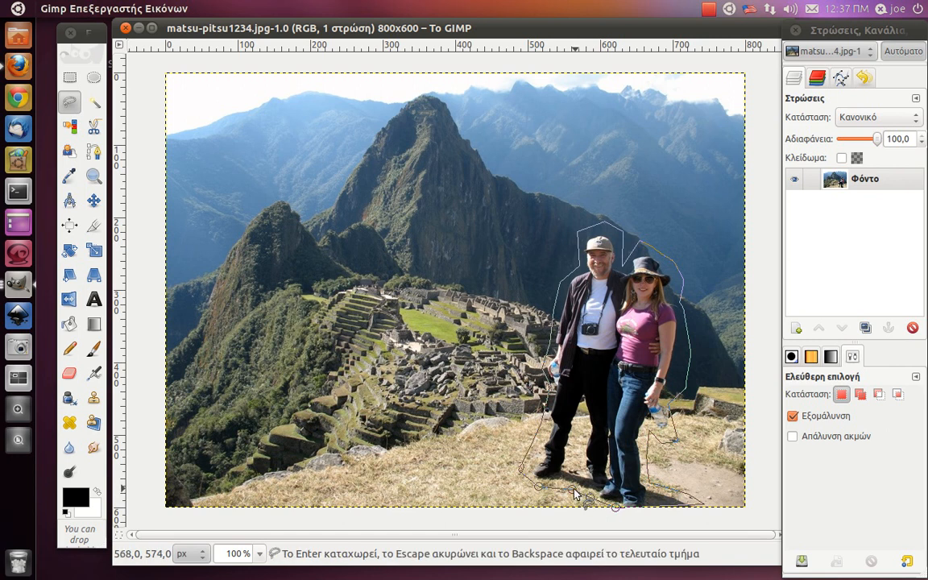
{"action": "left_click", "coordinate": [514, 441]}
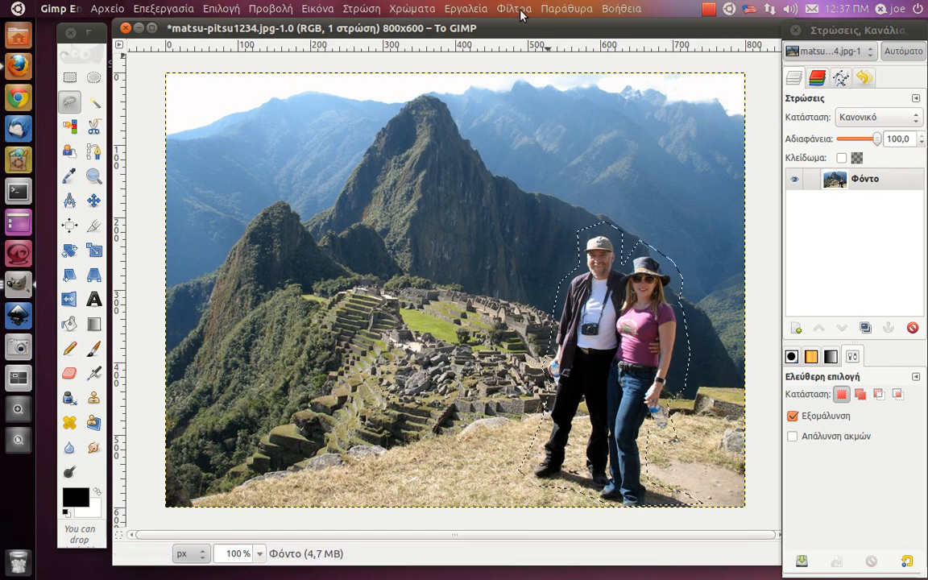
Try to remove the selected couple with the Smart remove selection filter, using a texture radius of 100.
{"action": "left_click", "coordinate": [519, 9]}
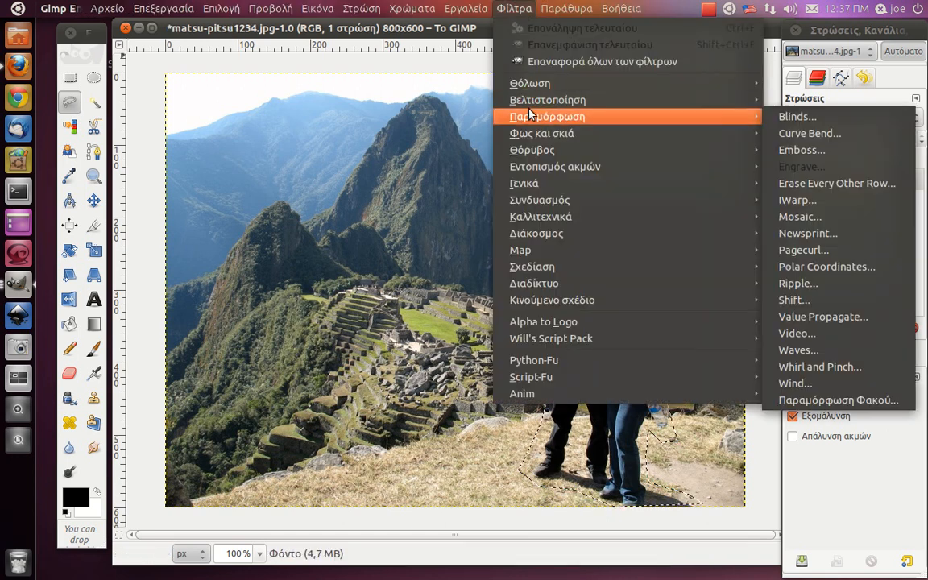
{"action": "mouse_move", "coordinate": [541, 100]}
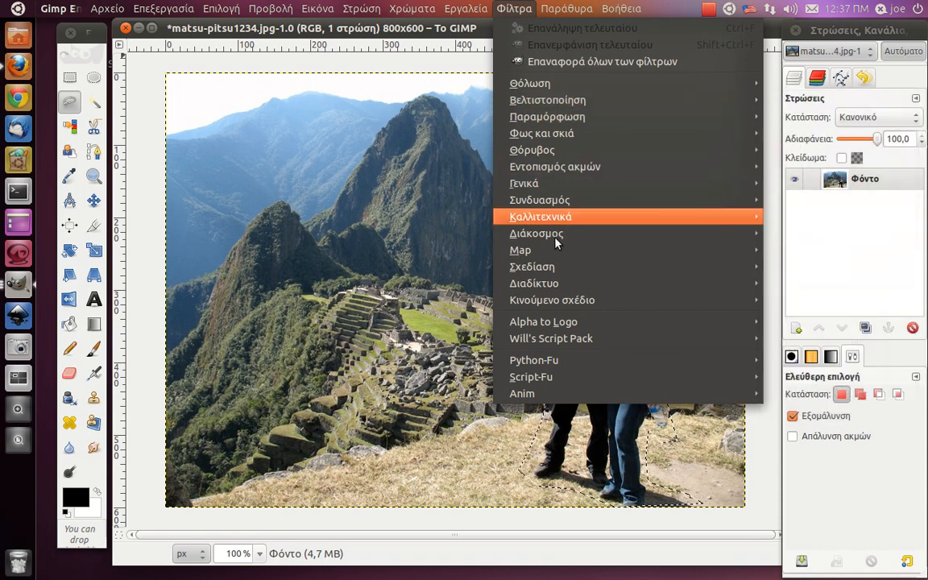
{"action": "mouse_move", "coordinate": [557, 251]}
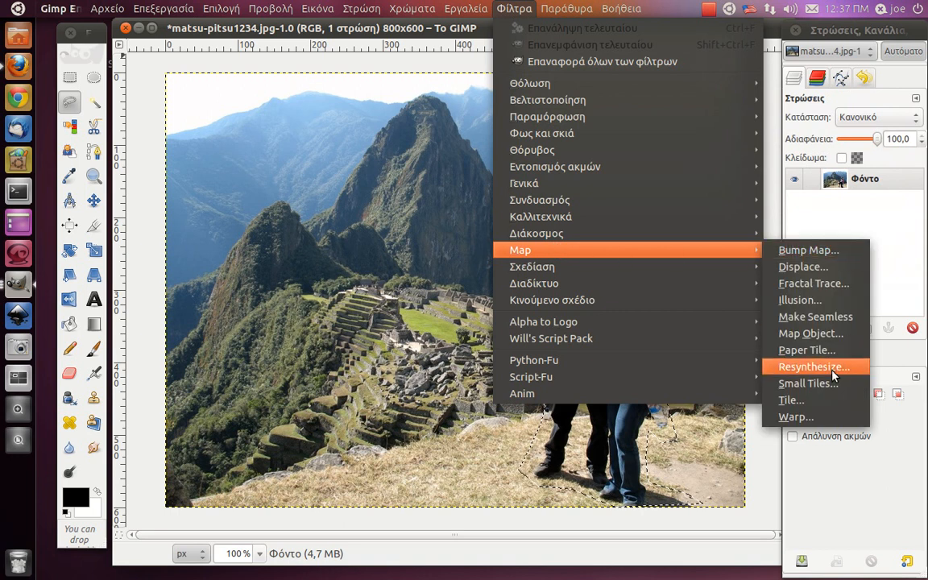
{"action": "mouse_move", "coordinate": [619, 107]}
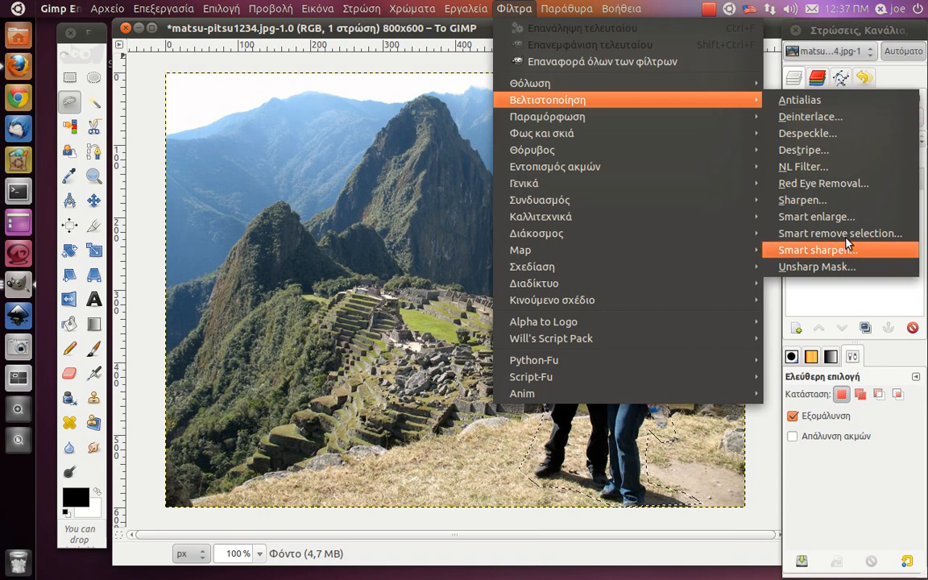
{"action": "left_click", "coordinate": [792, 234]}
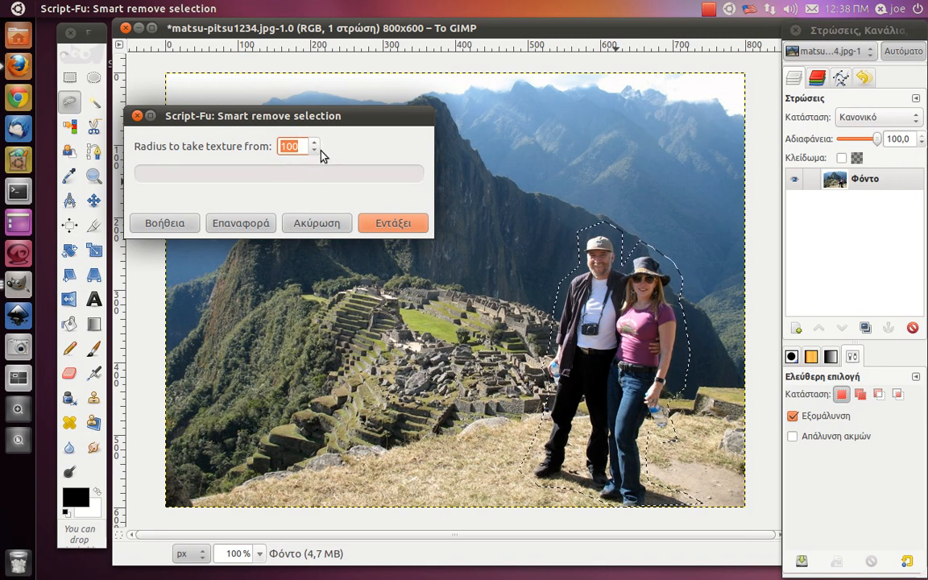
{"action": "left_click", "coordinate": [384, 223]}
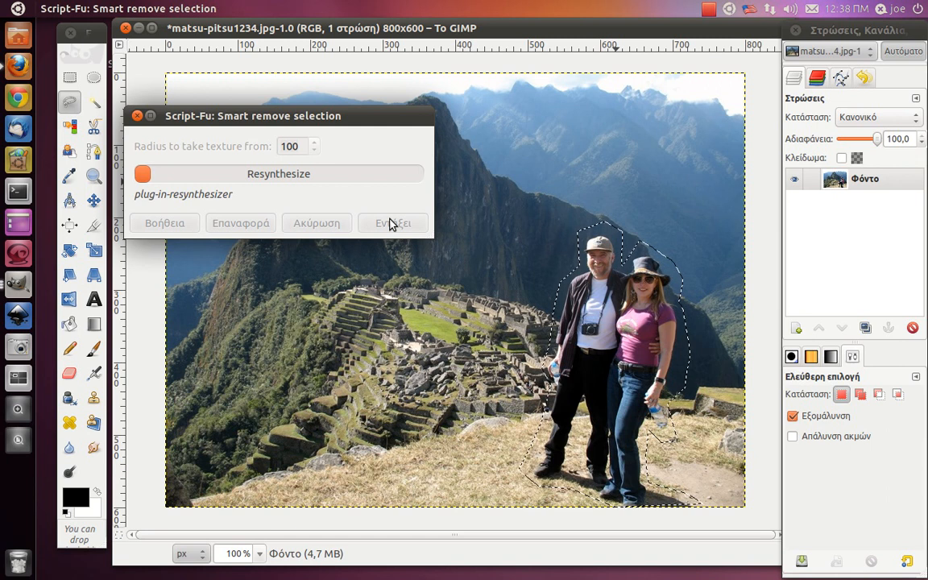
{"action": "left_click_drag", "start_coordinate": [349, 115], "coordinate": [352, 72]}
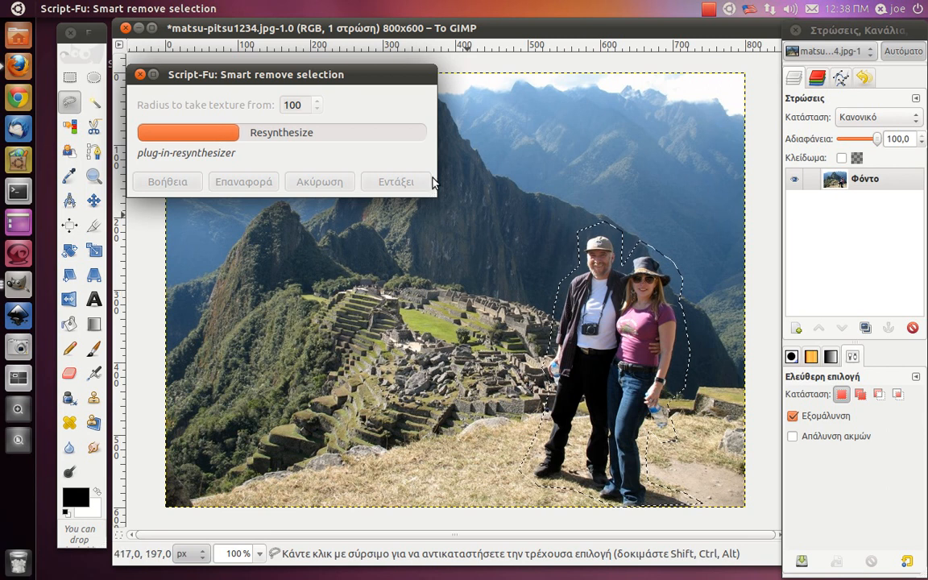
{"action": "left_click_drag", "start_coordinate": [343, 78], "coordinate": [327, 49]}
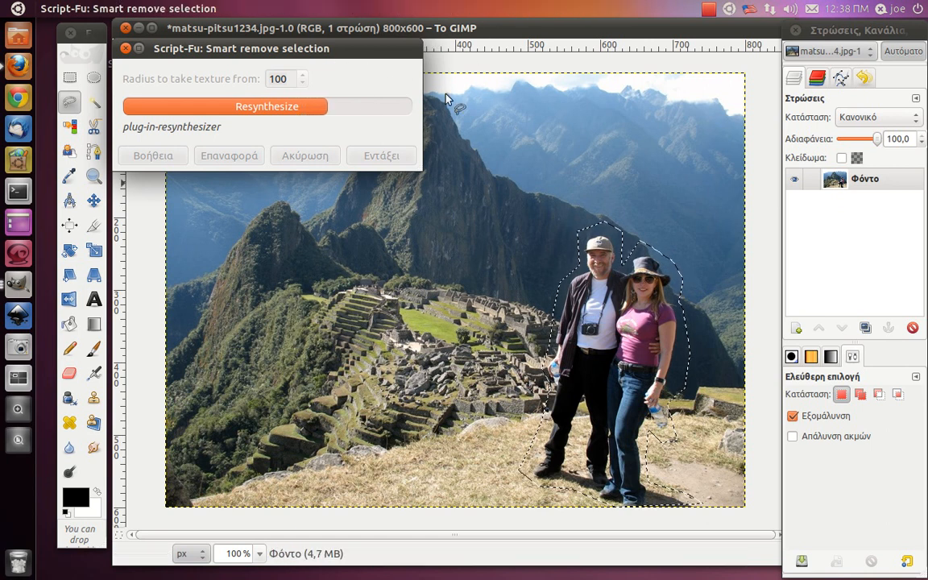
Undo the Smart remove selection filter on the photo.
{"action": "left_click", "coordinate": [505, 15]}
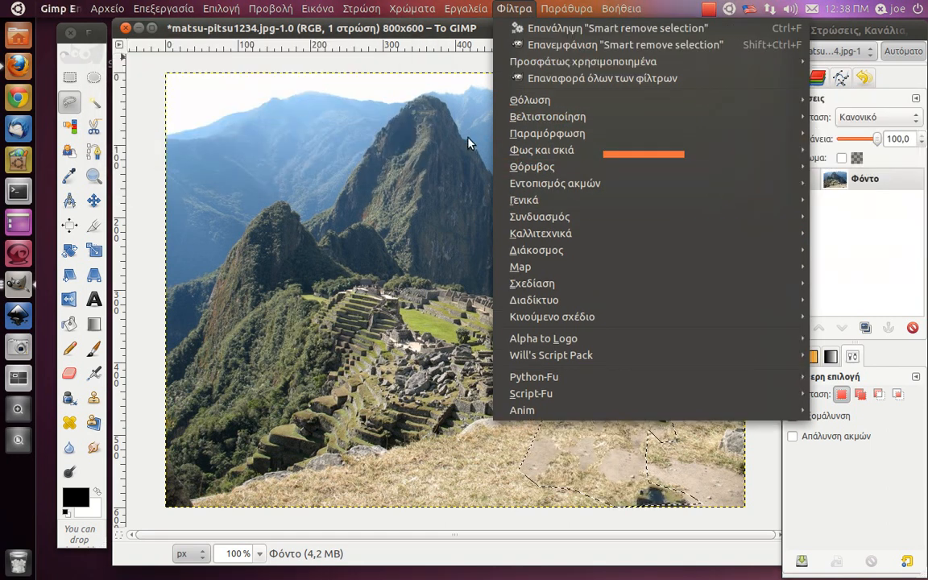
{"action": "key", "text": "Left"}
{"action": "left_click", "coordinate": [315, 58]}
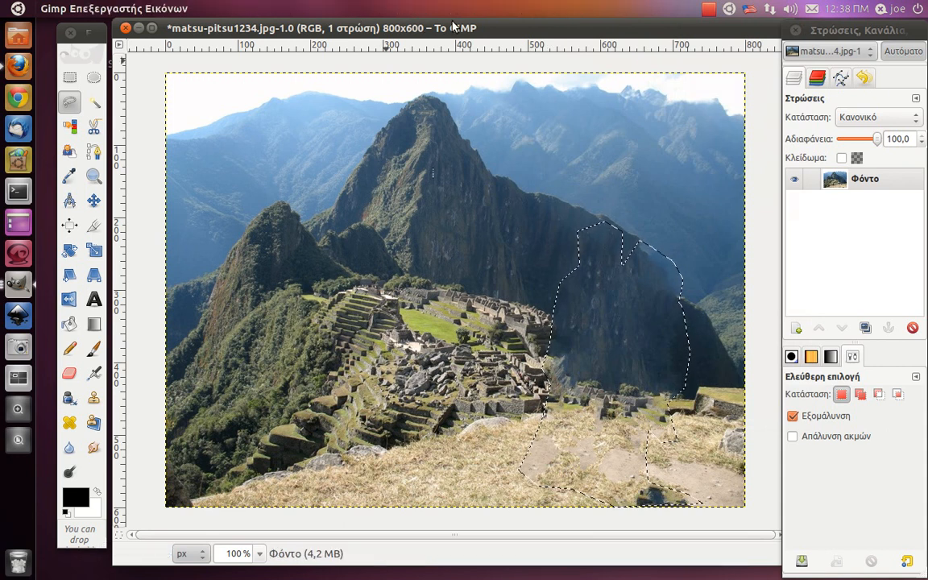
{"action": "key", "text": "ctrl+shift"}
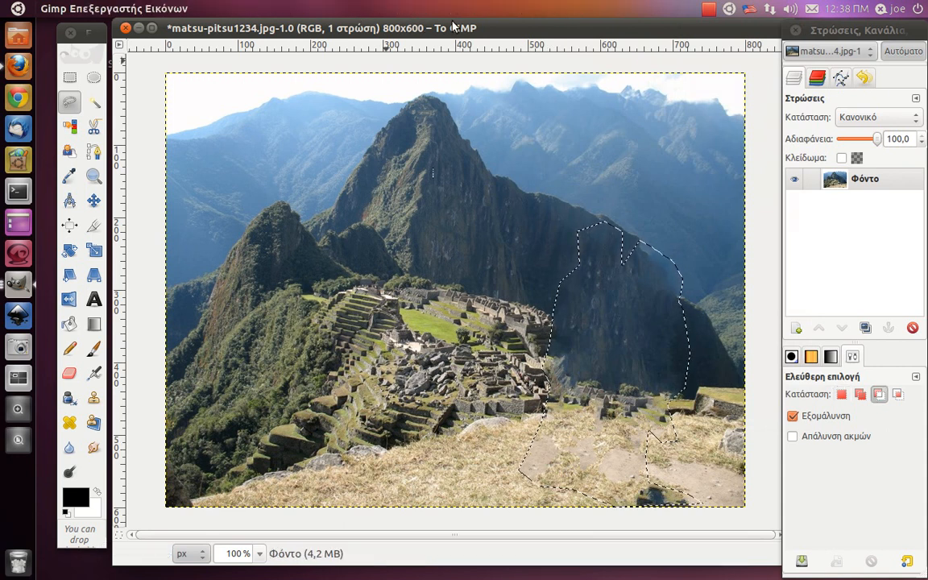
{"action": "key", "text": "ctrl+z"}
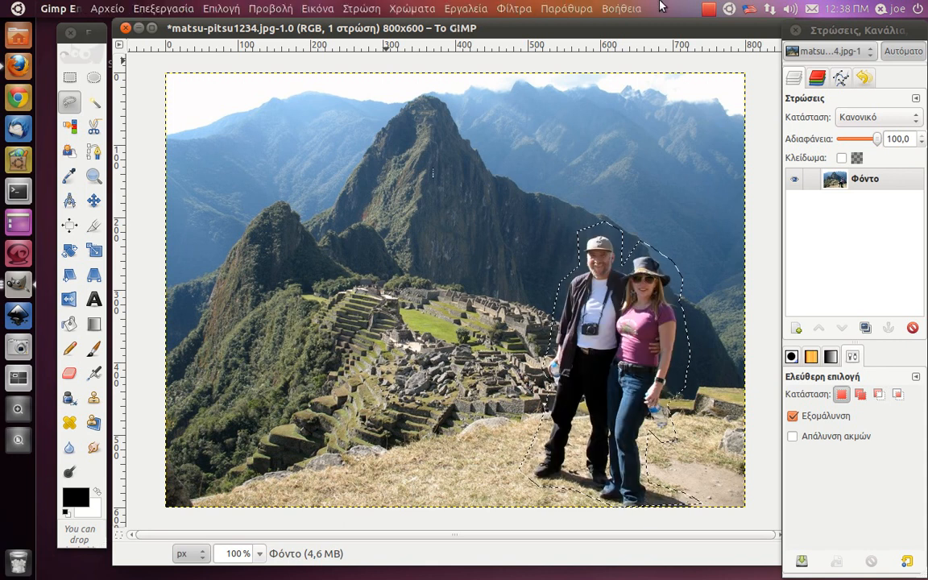
Run the Resynthesize filter on the selected couple with its preset options, reviewing the Tweaks settings before applying.
{"action": "left_click", "coordinate": [527, 14]}
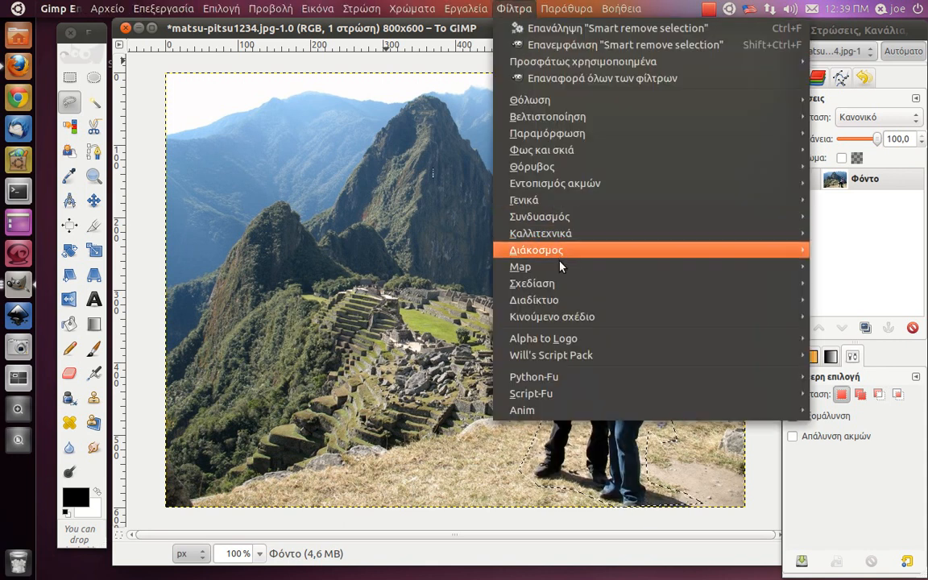
{"action": "mouse_move", "coordinate": [559, 267]}
{"action": "left_click", "coordinate": [814, 383]}
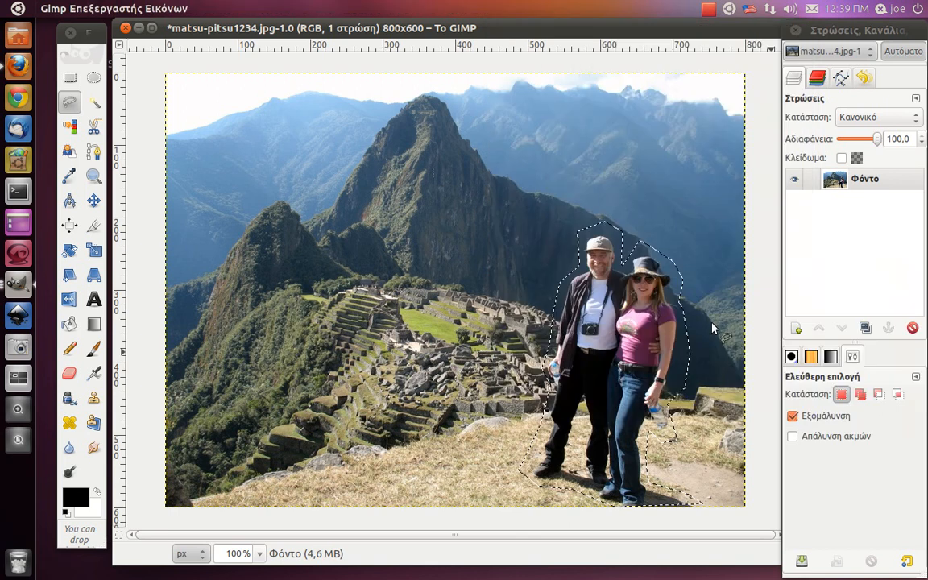
{"action": "left_click_drag", "start_coordinate": [540, 108], "coordinate": [289, 83]}
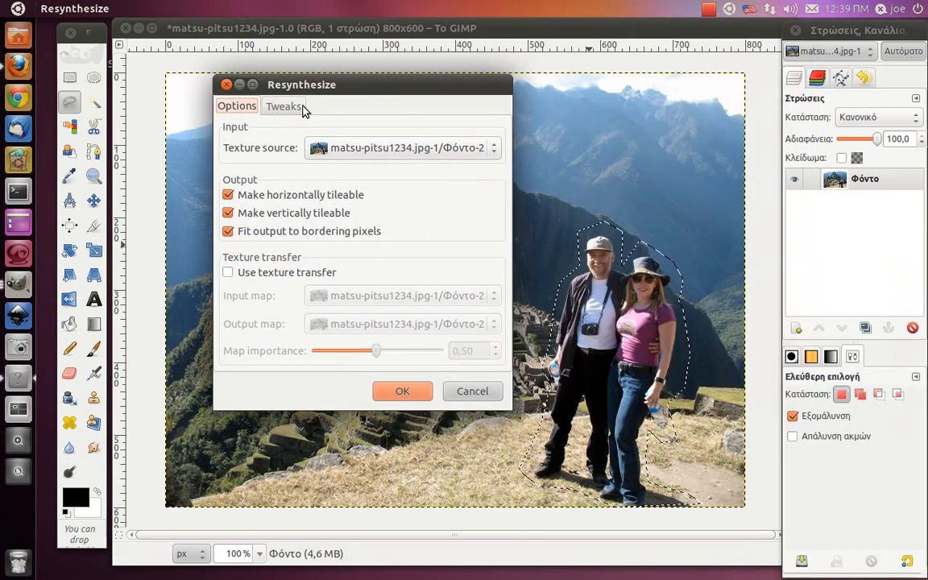
{"action": "left_click", "coordinate": [284, 106]}
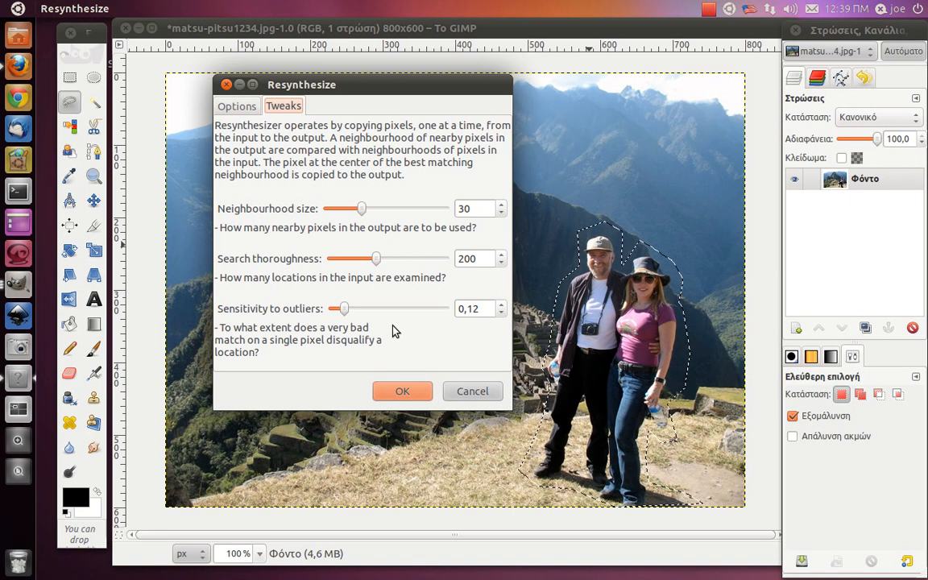
{"action": "left_click", "coordinate": [400, 393]}
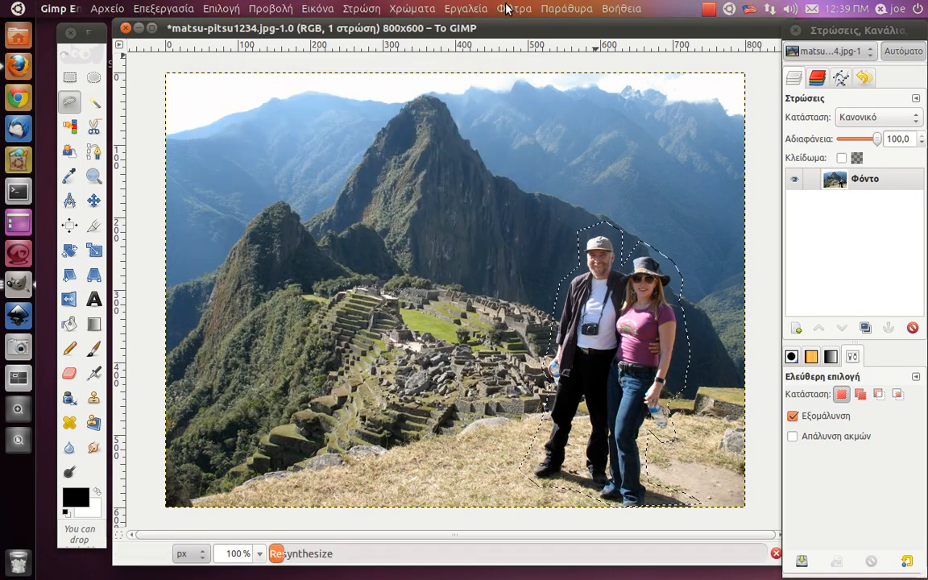
{"action": "left_click", "coordinate": [509, 8]}
{"action": "mouse_move", "coordinate": [750, 122]}
{"action": "left_click", "coordinate": [419, 118]}
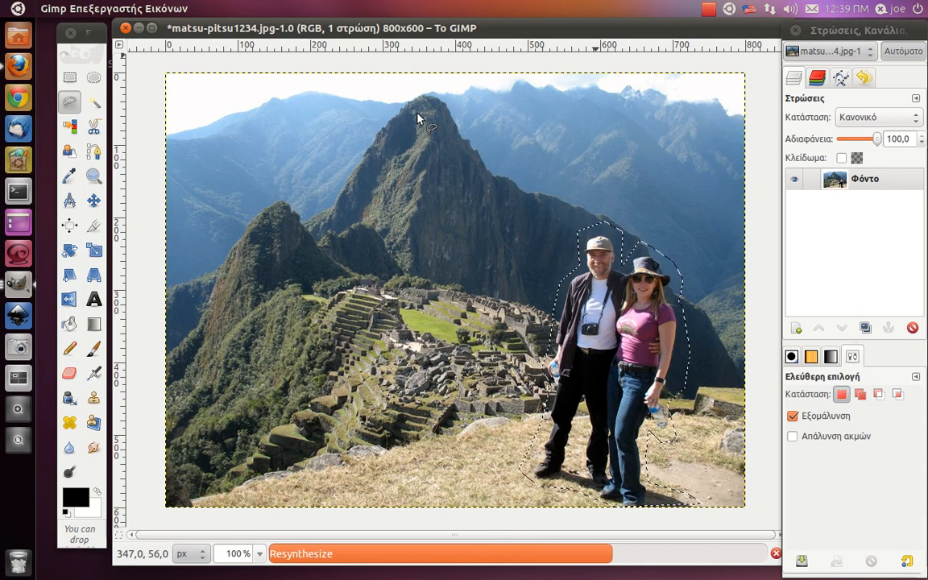
Shift the toolbox and the image window slightly towards the launcher.
{"action": "left_click", "coordinate": [83, 34]}
{"action": "left_click", "coordinate": [335, 28]}
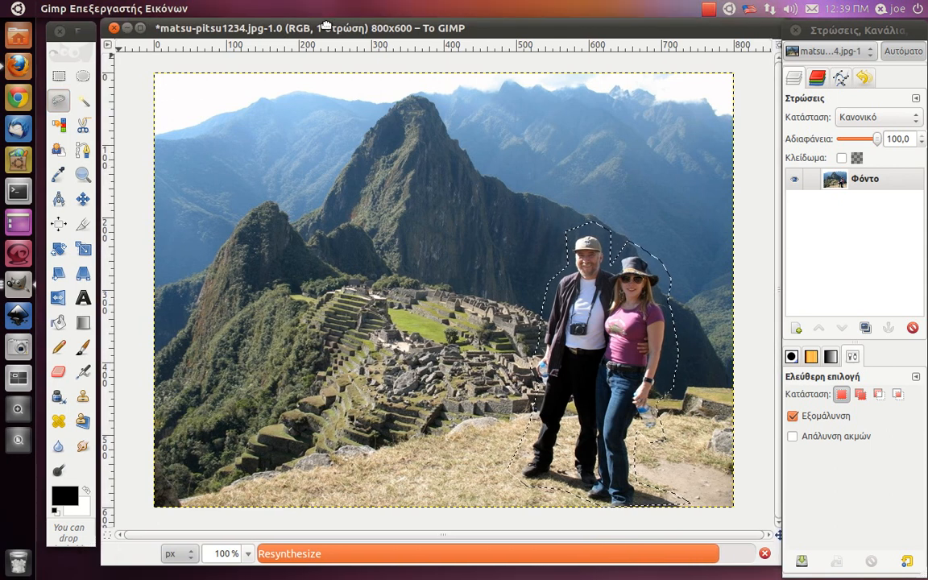